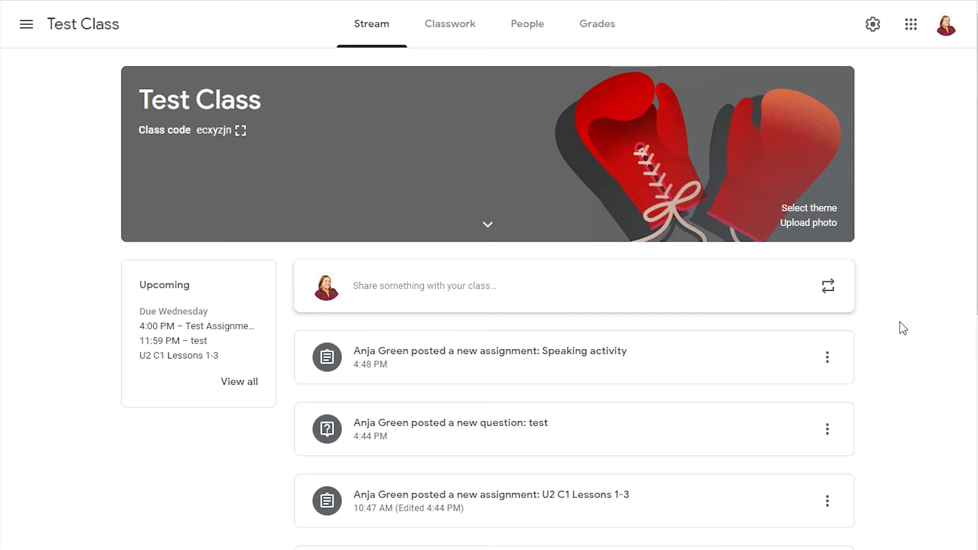
- Create a new classwork assignment in Test Class titled "German test assignment"
click(450, 32)
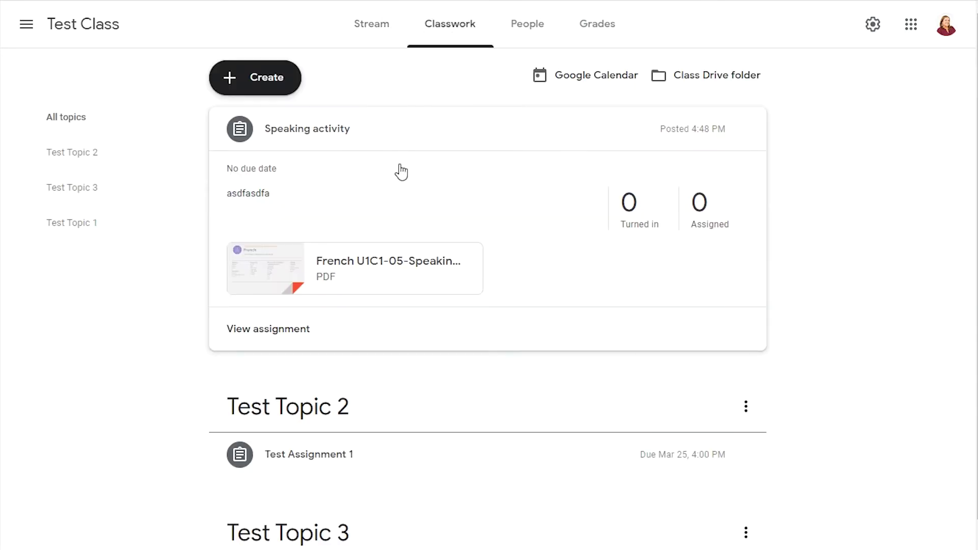
click(272, 85)
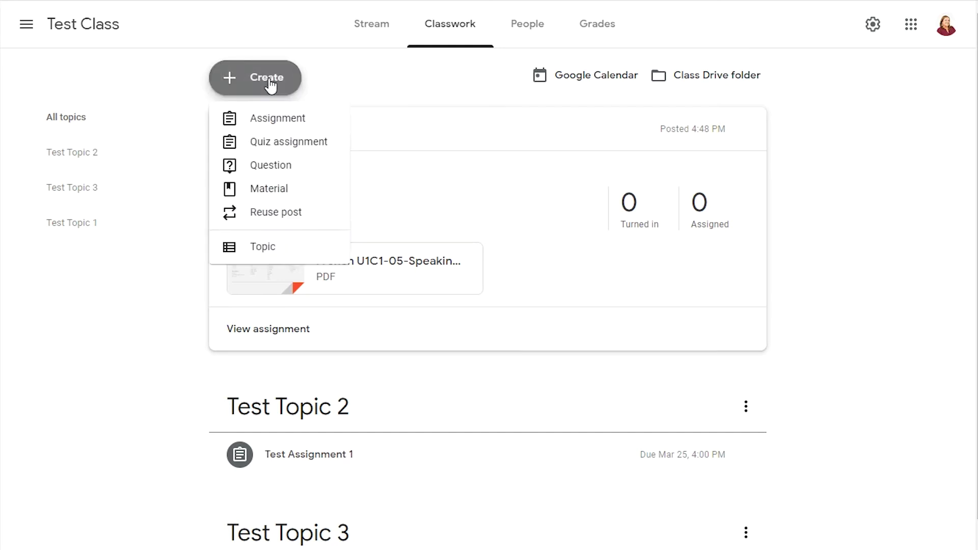
click(269, 121)
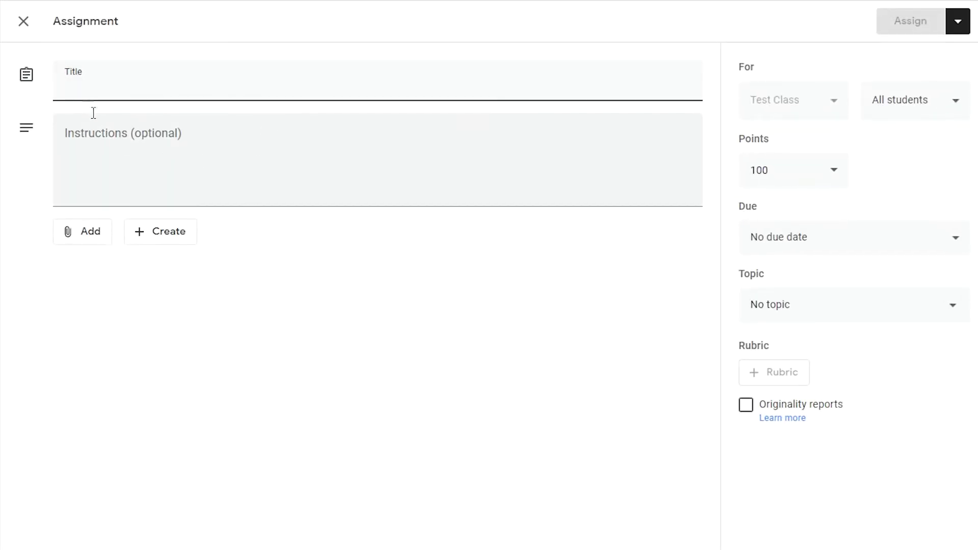
text(F)
key(BackSpace)
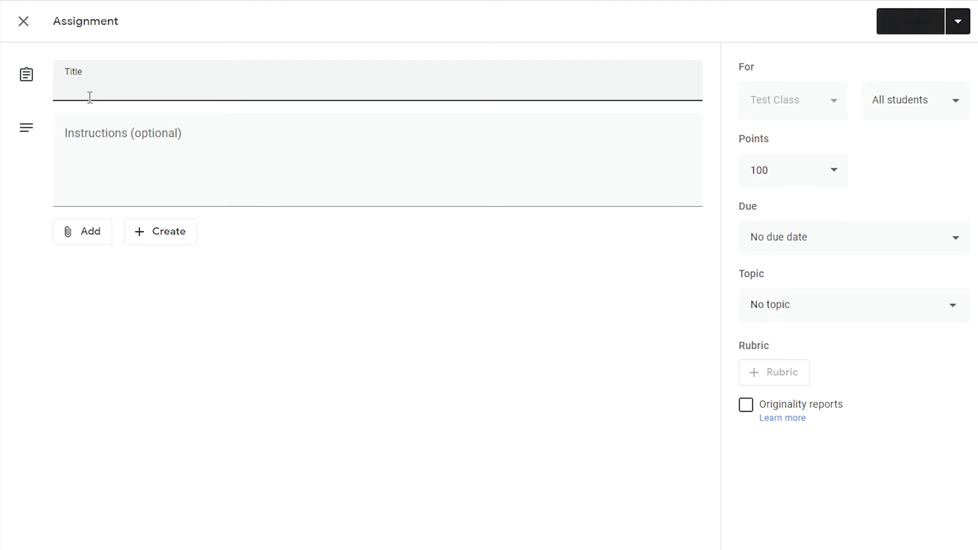
text(German test assig)
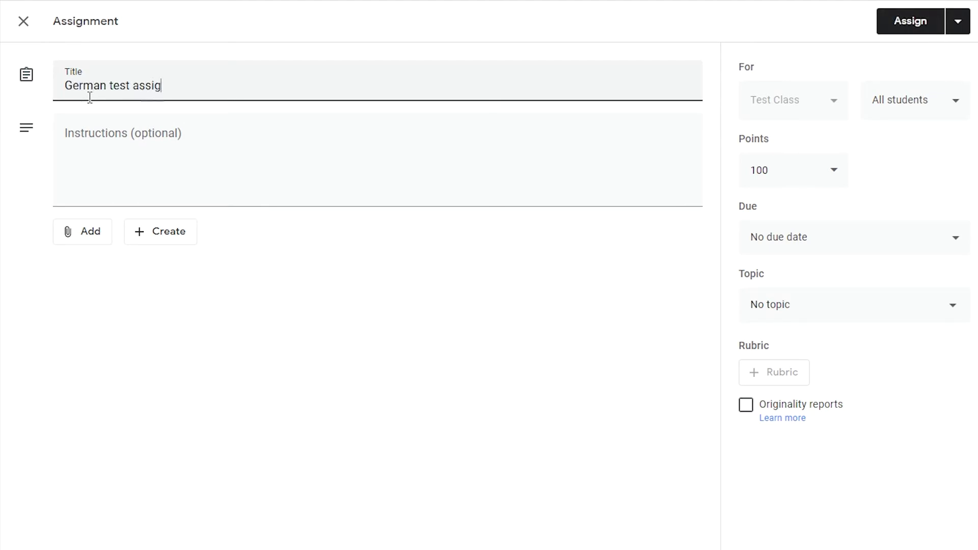
text(nment)
key(Tab)
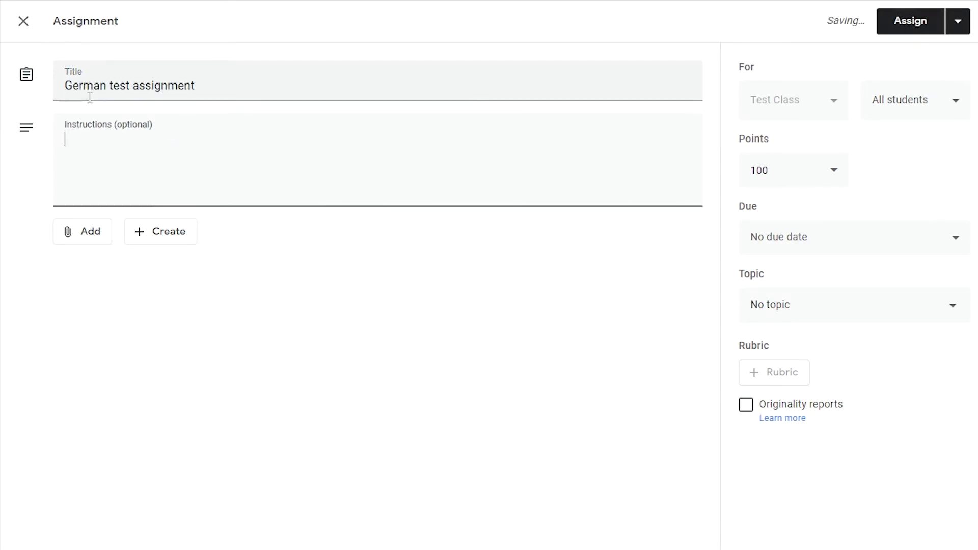
text(https://learn.mangolanguages.com/pathway/from/en-US/to/de/402/1/1/listening)
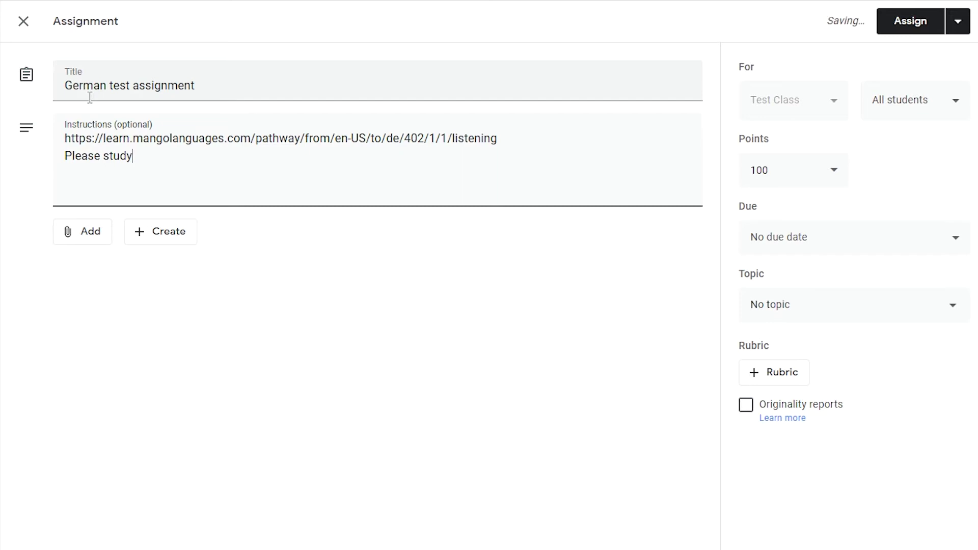
key(BackSpace)
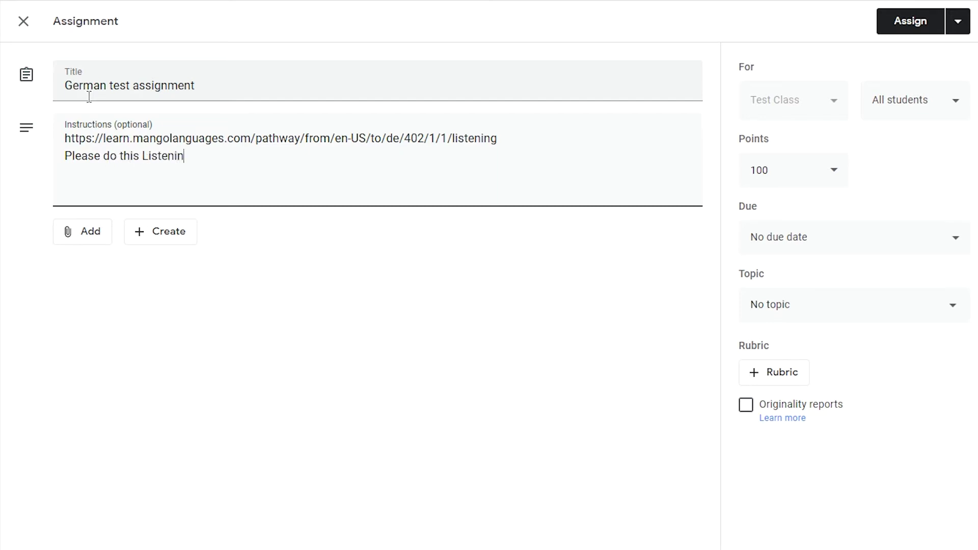
text(ty)
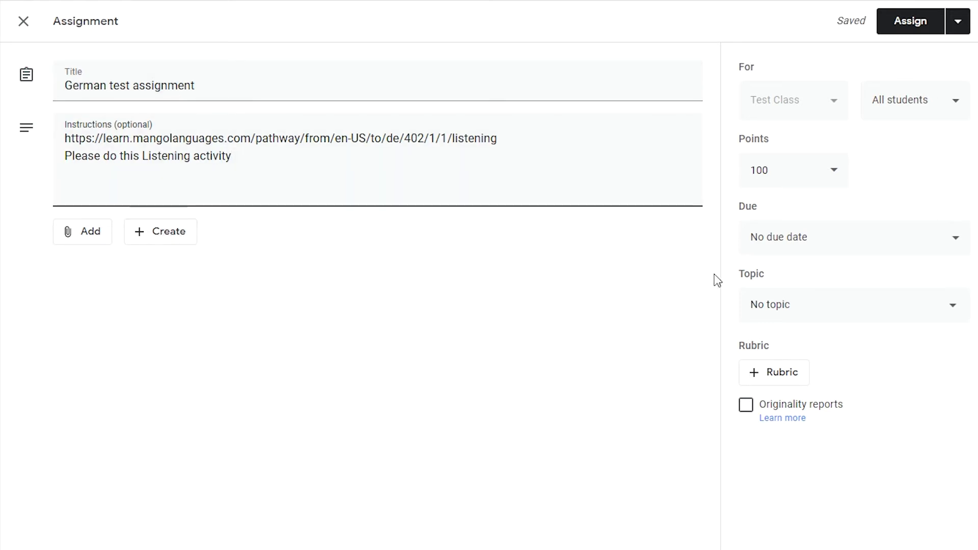
- File the assignment under Test Topic 1 and assign it to the class
click(160, 235)
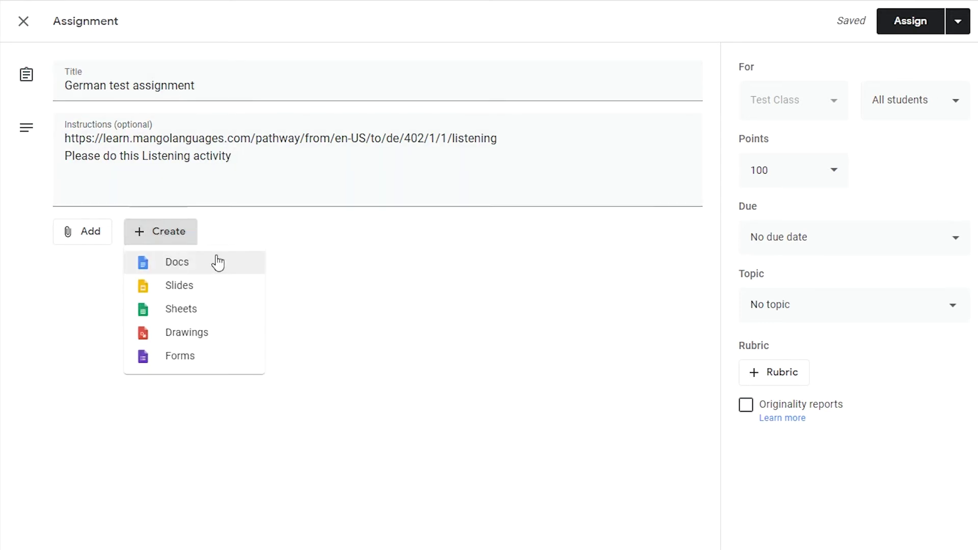
click(276, 232)
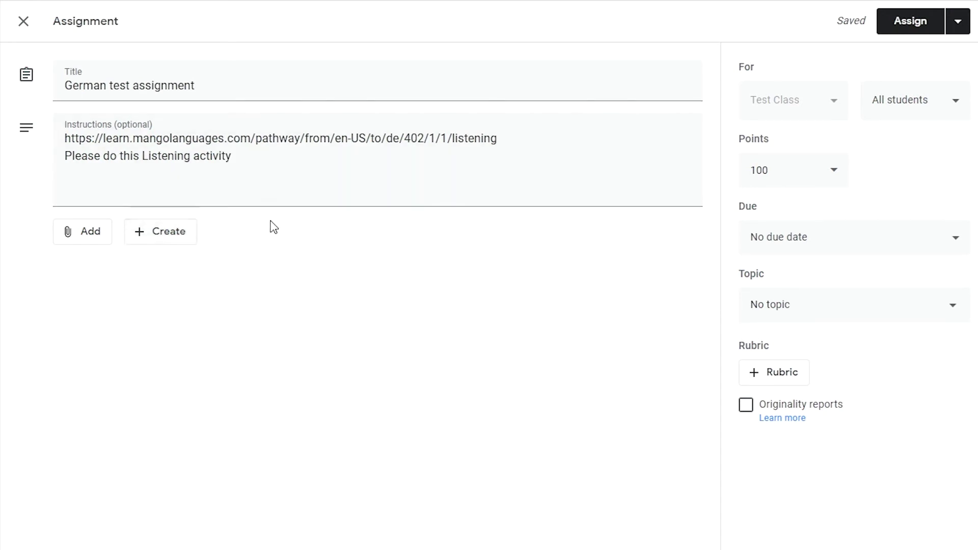
click(804, 312)
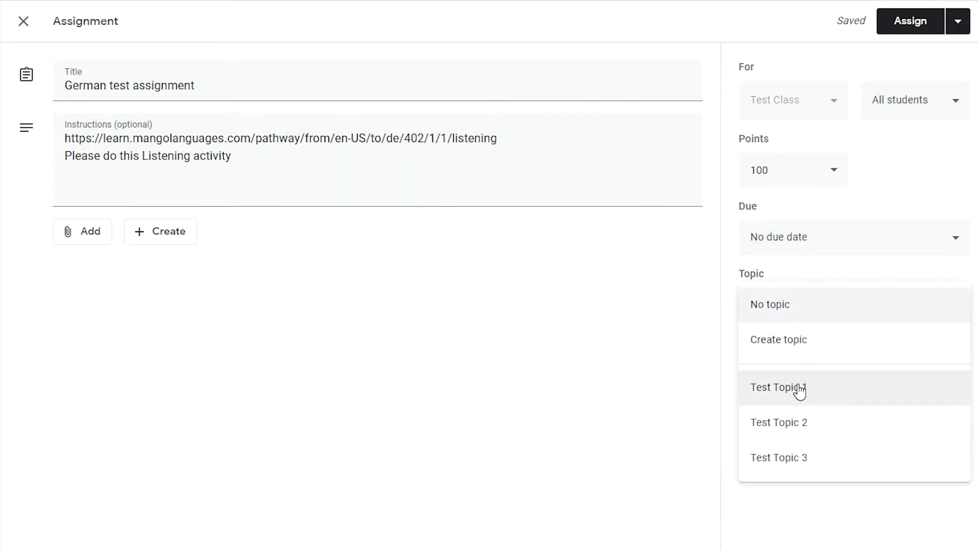
click(789, 396)
click(172, 237)
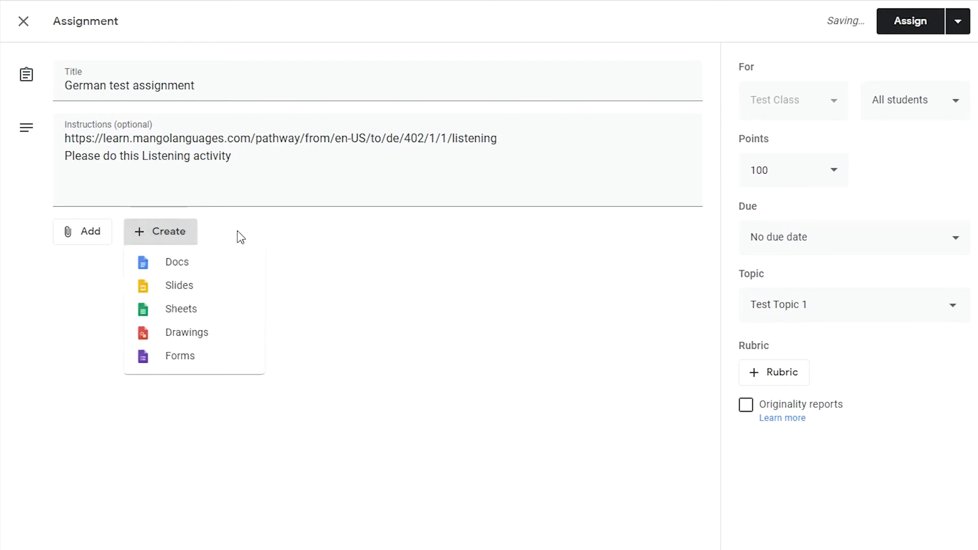
click(310, 254)
click(911, 28)
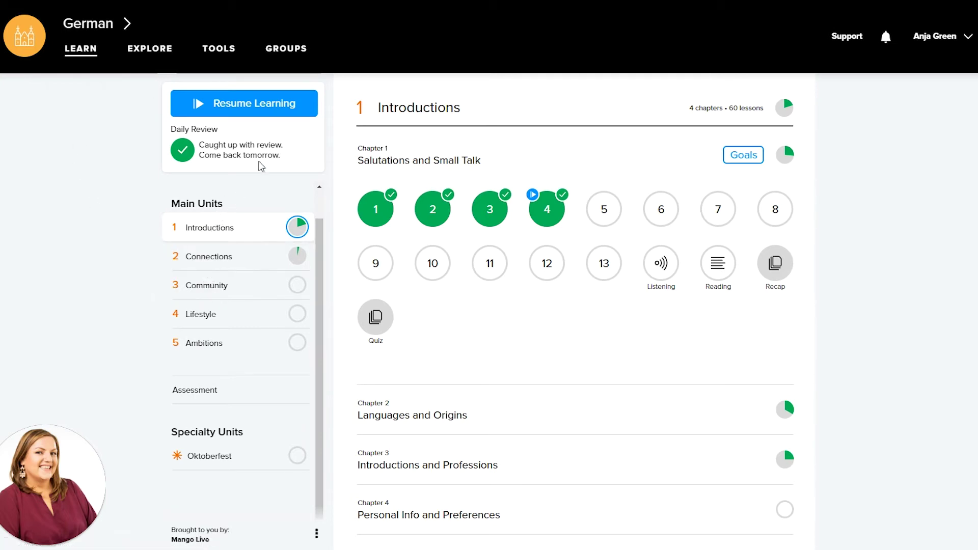
- In Mango Languages, resume the German course, go back to the overview, and open Lesson 4 of Chapter 1
click(246, 103)
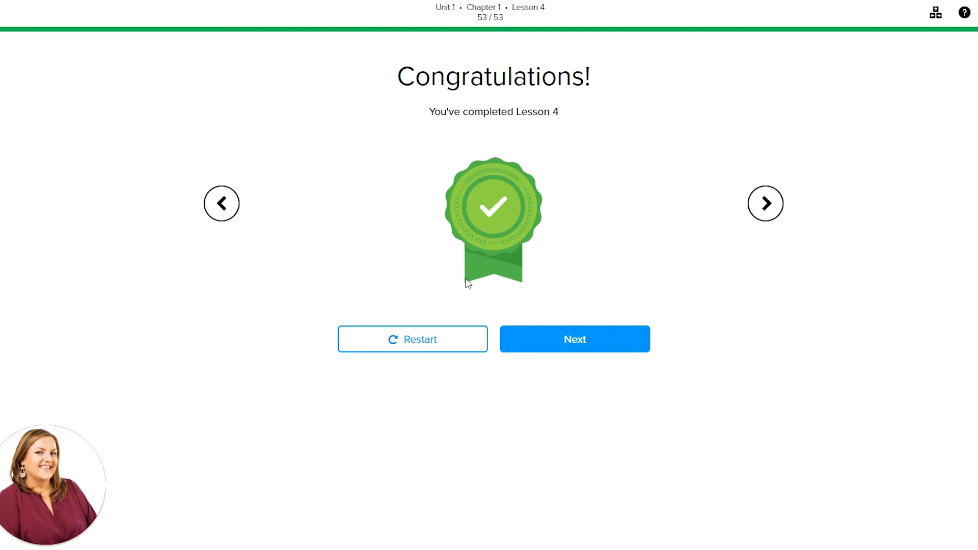
key(alt+Left)
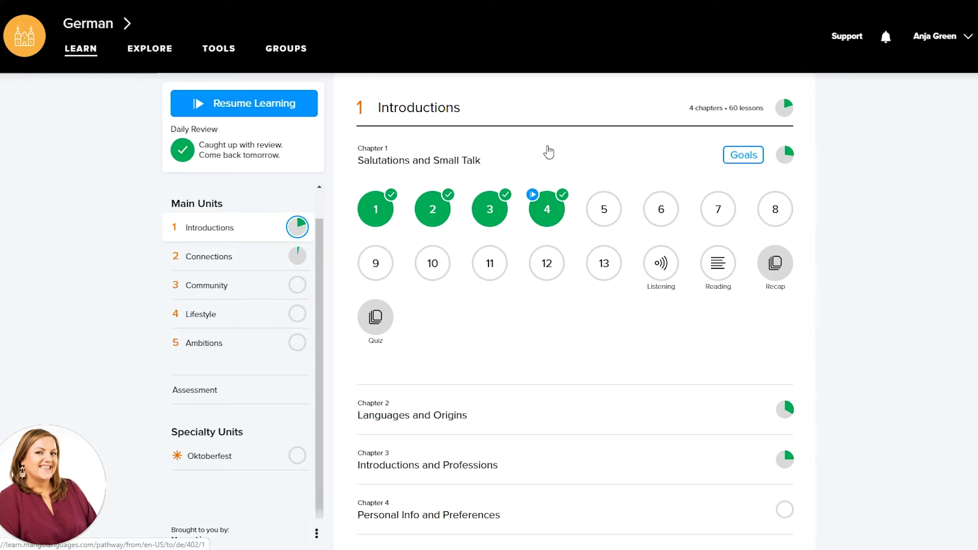
click(547, 210)
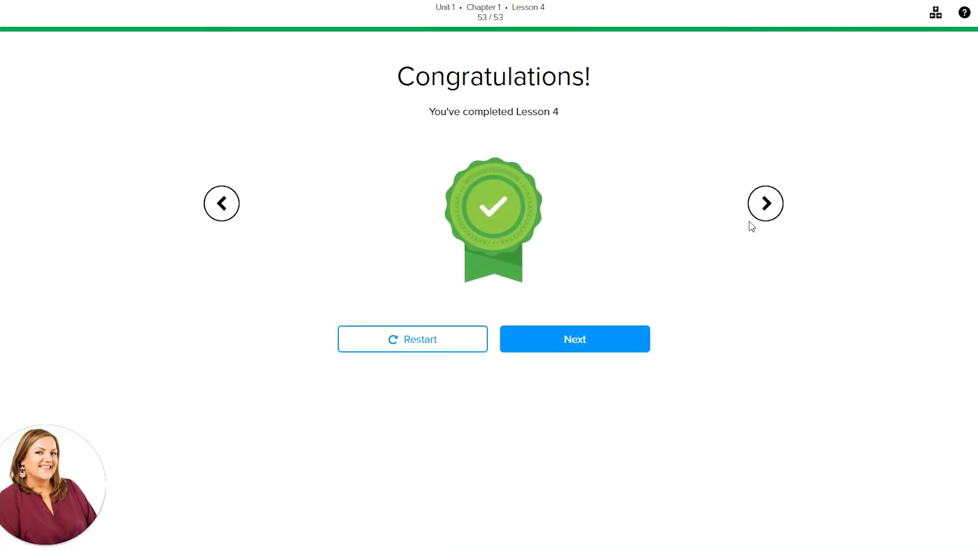
- Switch back to Google Classroom and expand the German test assignment under Test Topic 1
click(2, 12)
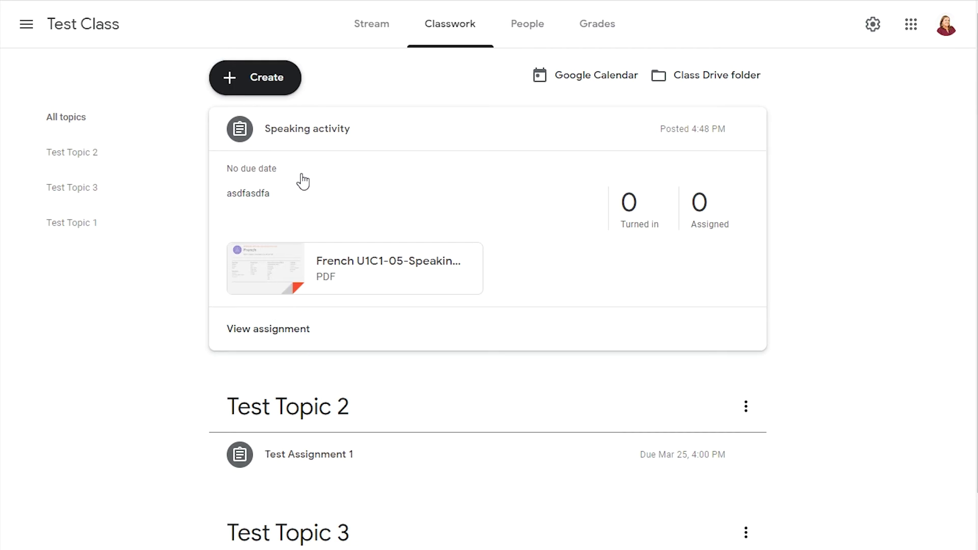
scroll(303, 182, down, 3)
scroll(305, 185, down, 1)
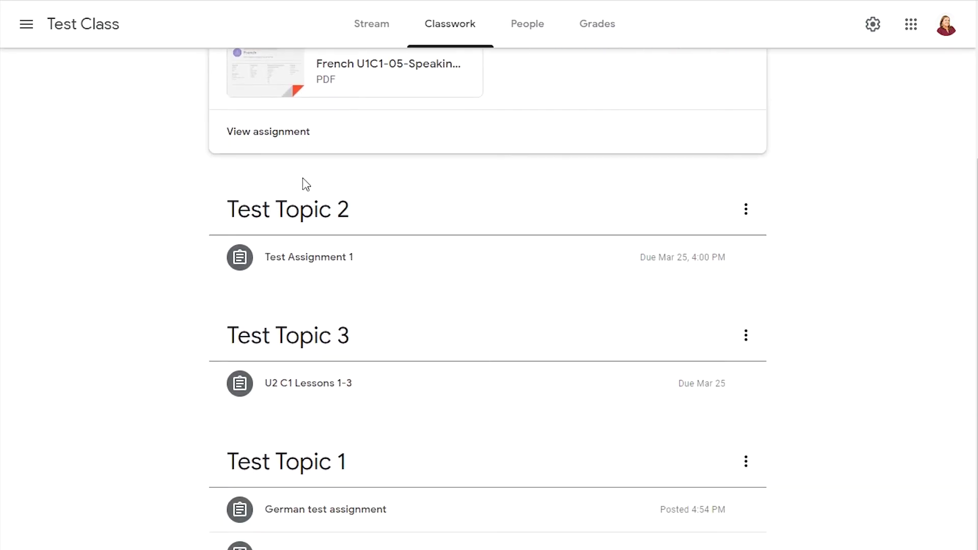
click(299, 261)
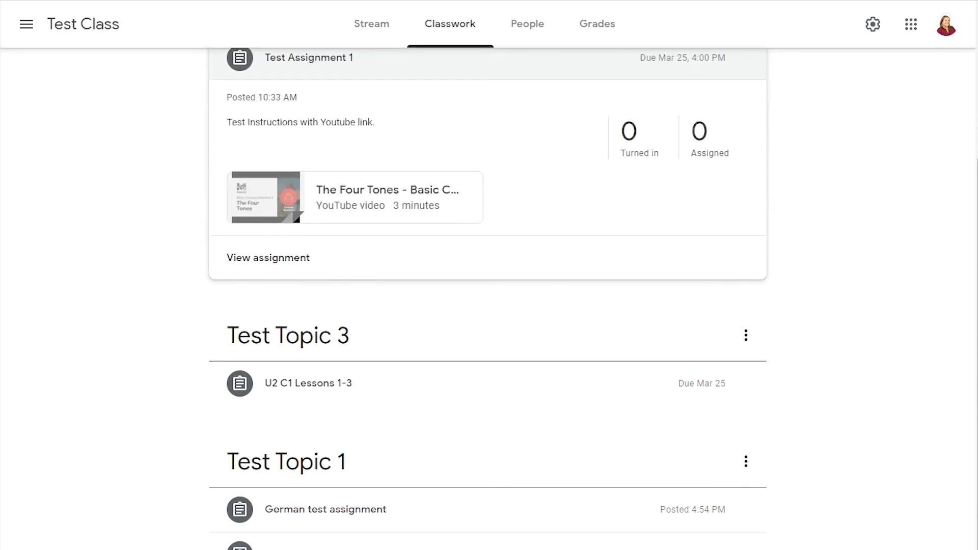
click(316, 510)
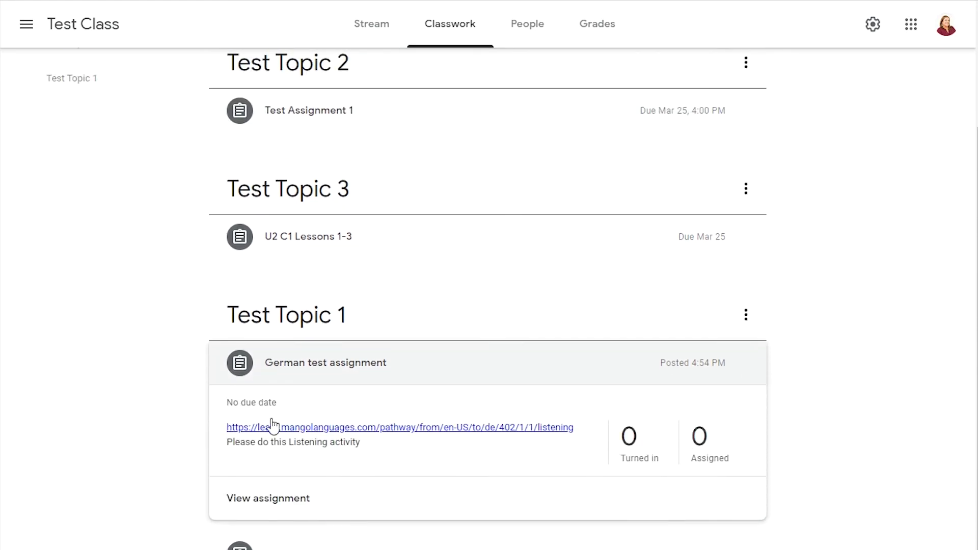
- Follow the assignment's Mango link, start the listening activity to check it, and return to the classwork list
click(299, 430)
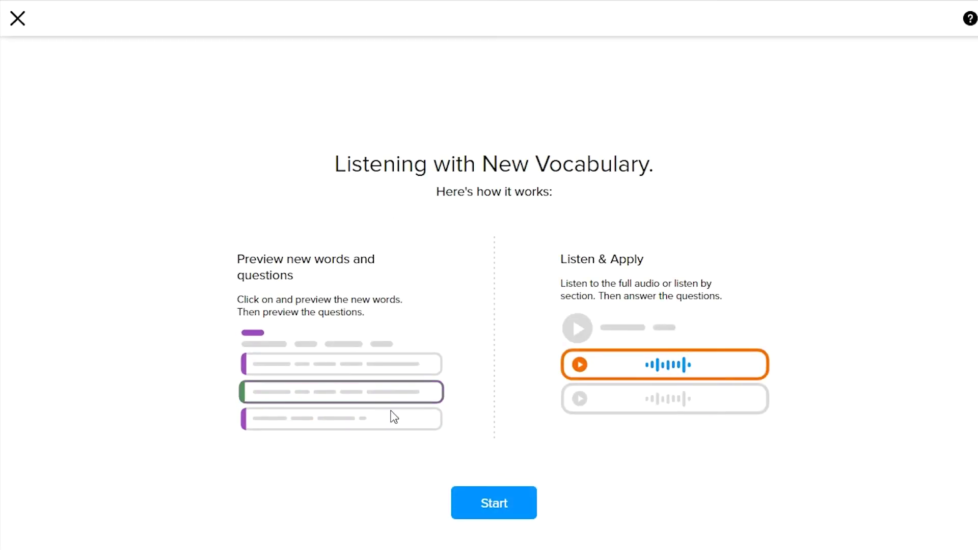
click(498, 512)
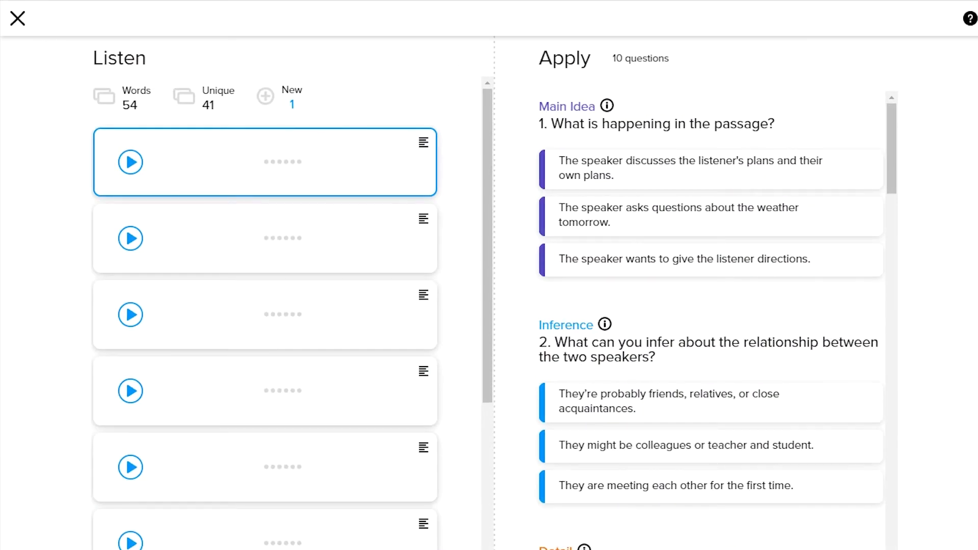
key(alt+Left)
click(587, 41)
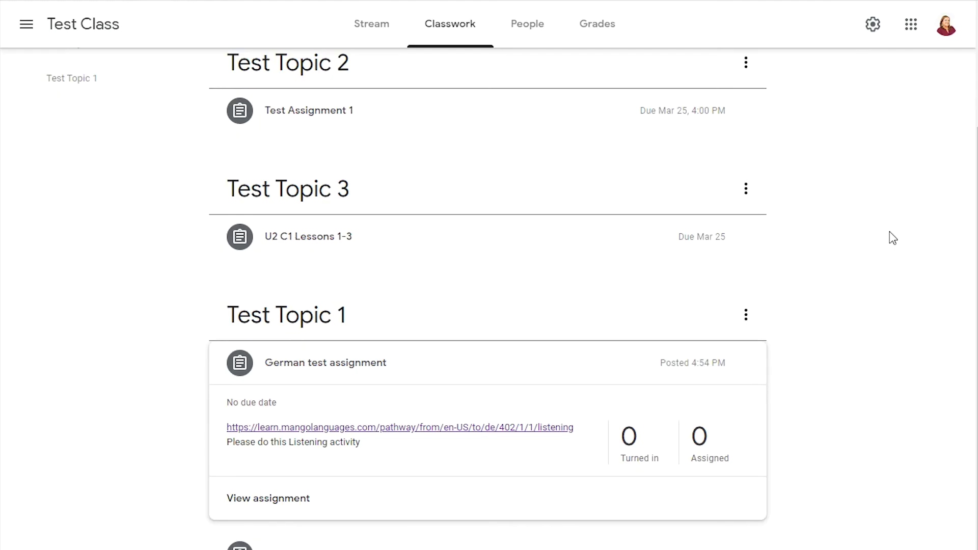
- Review the posted classwork by expanding Test Assignment 1 and U2 C1 Lessons 1-3
scroll(365, 334, up, 3)
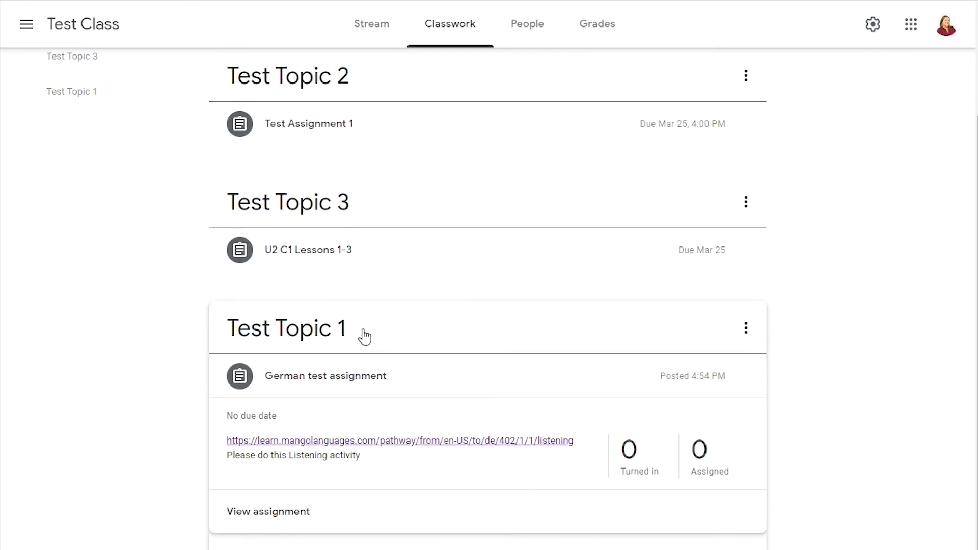
scroll(345, 301, down, 3)
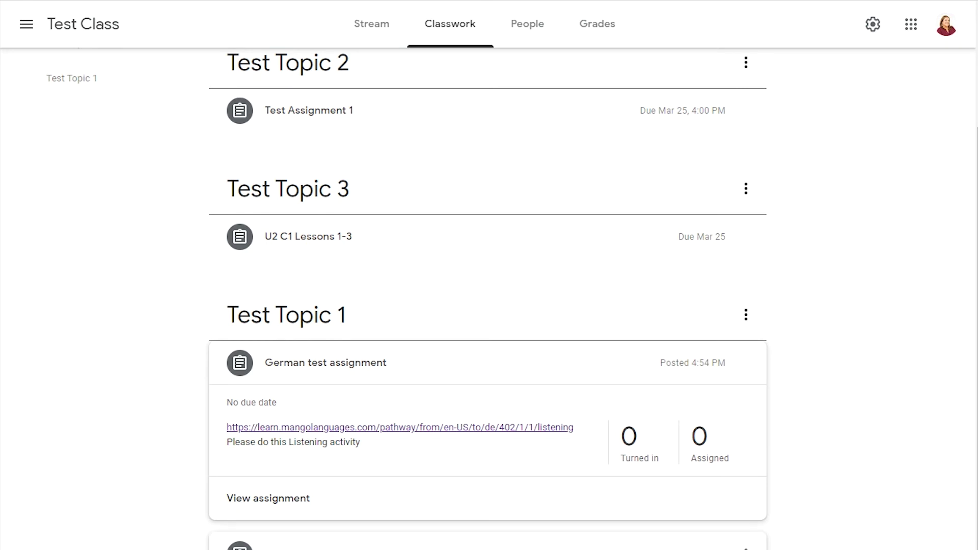
click(320, 124)
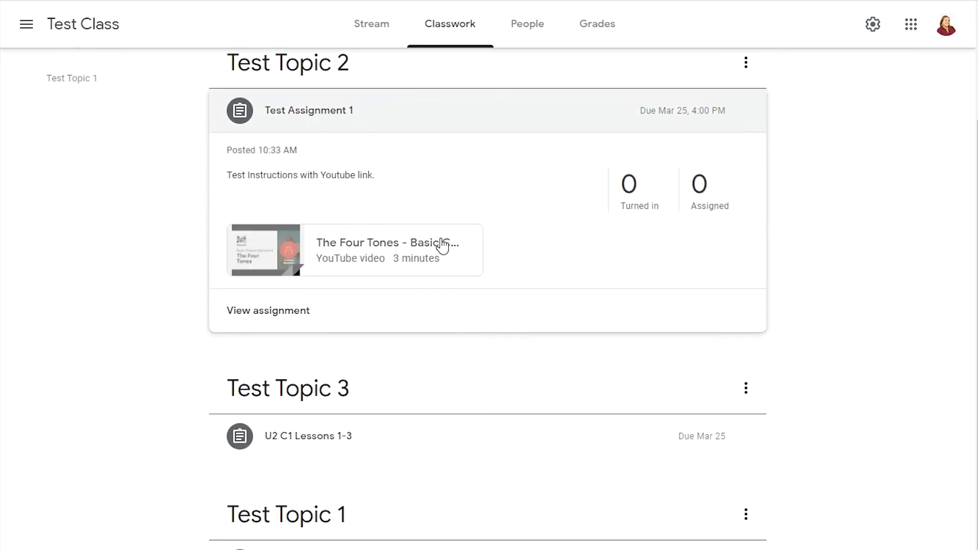
click(328, 435)
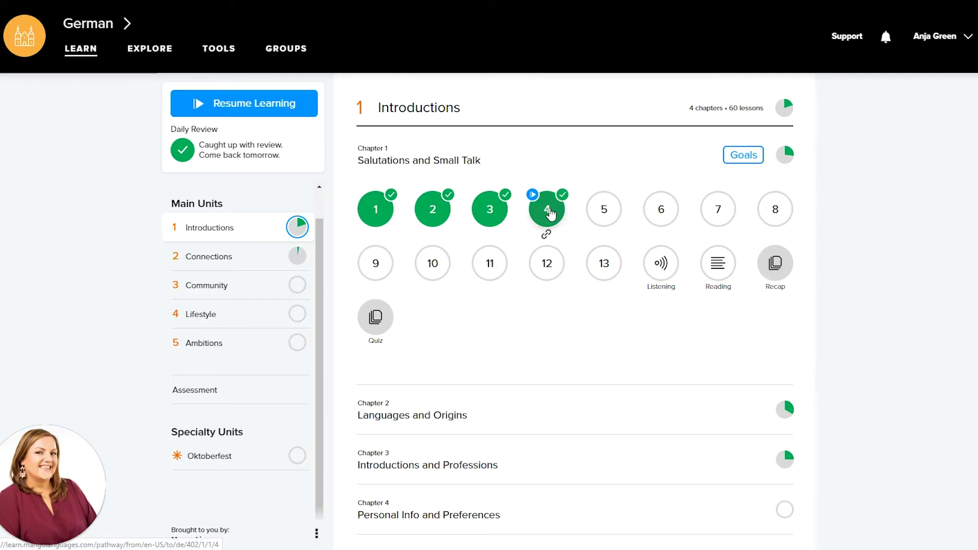
- In Mango Languages, open Lesson 4 of the German course and continue to the second slide of Lesson 5
click(549, 212)
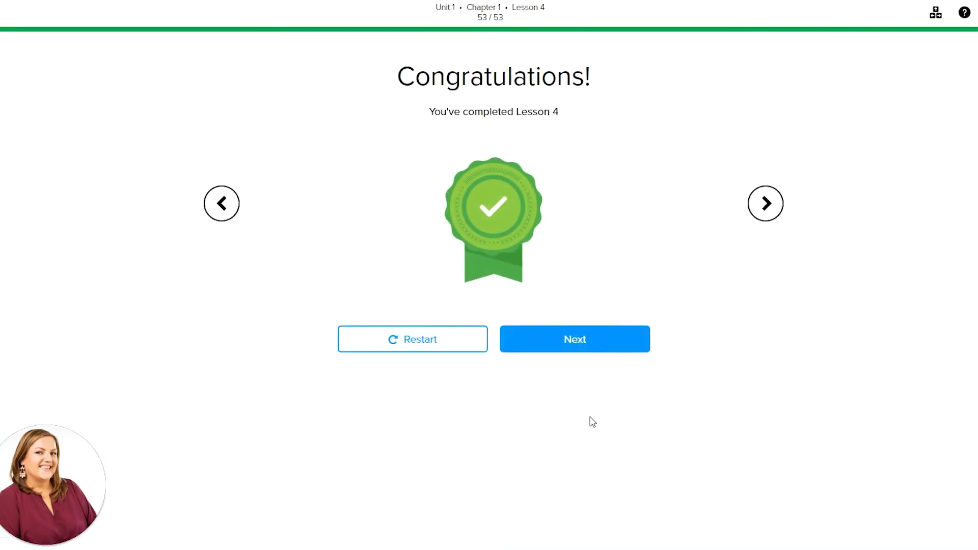
click(574, 349)
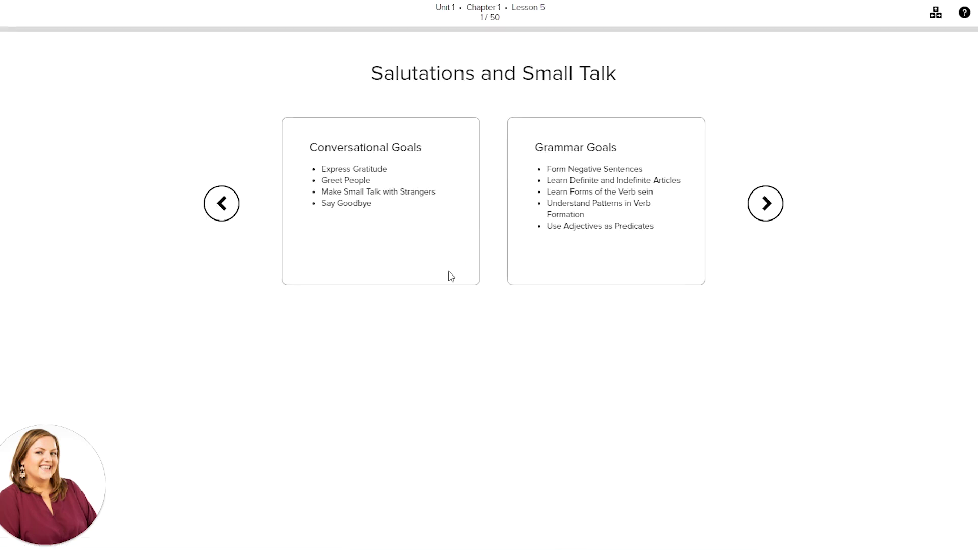
click(765, 220)
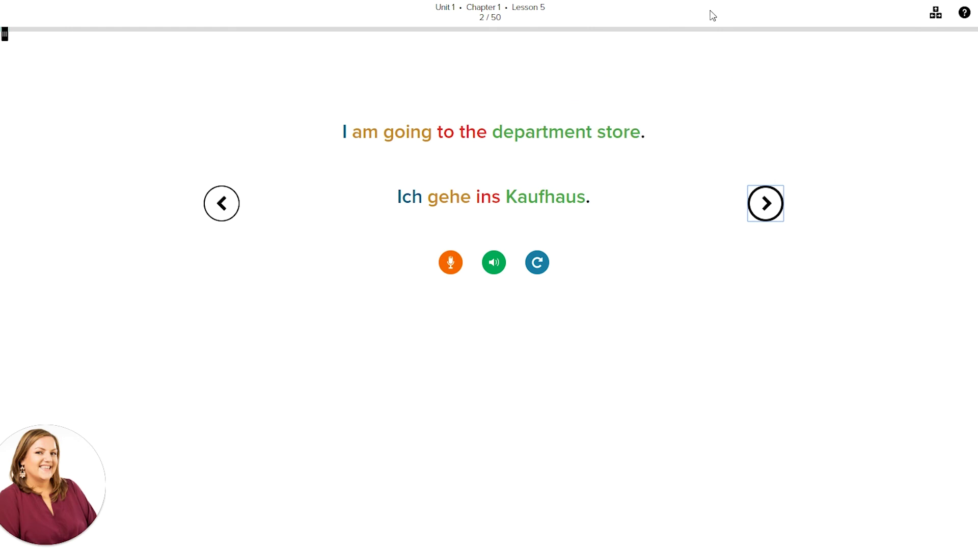
- Highlight the lesson number in the slide heading, then return to the chapter overview and reveal Lesson 6's link option
double_click(543, 7)
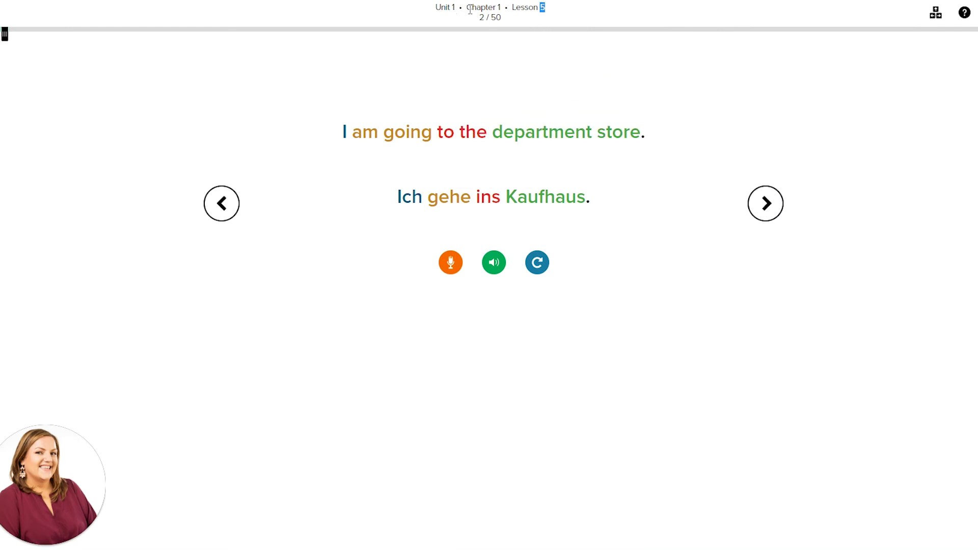
click(552, 10)
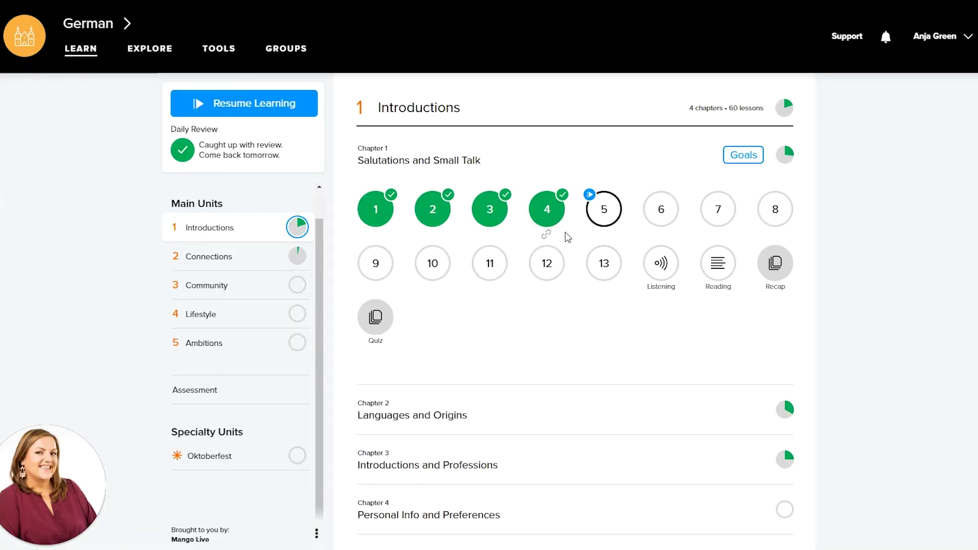
mouse_move(662, 239)
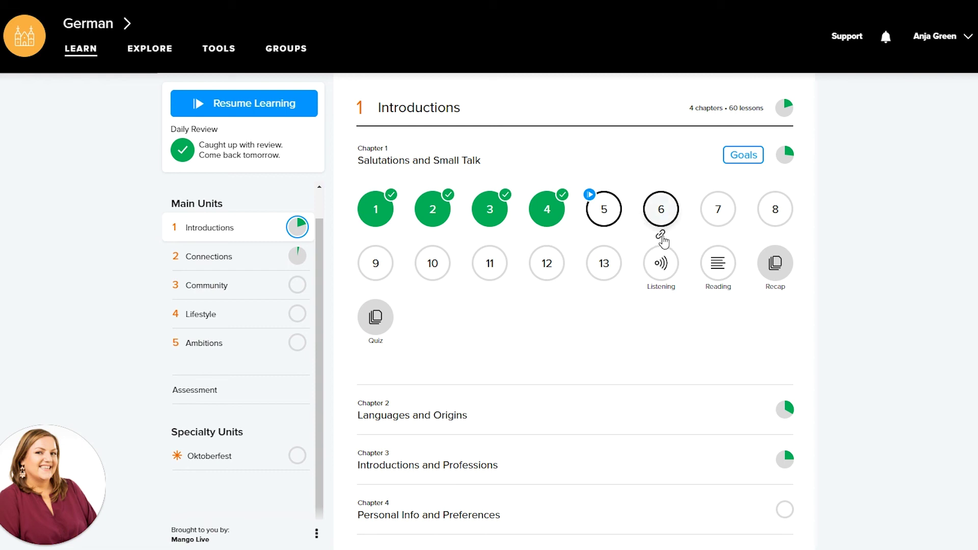